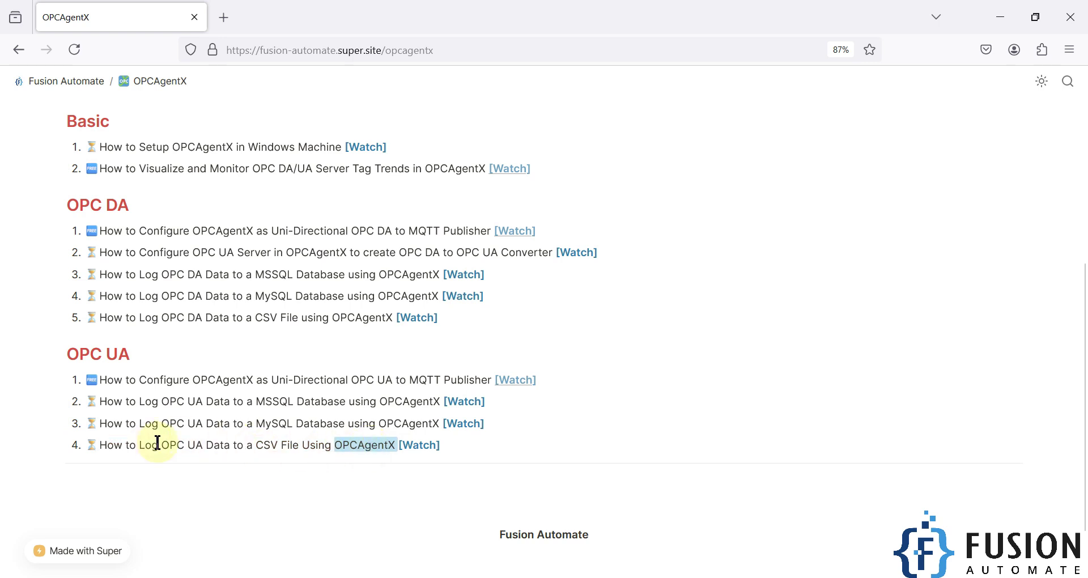
- Review the tutorial list entries on logging OPC UA data to CSV and creating an OPC DA to OPC UA converter
{"action": "left_click_drag", "start_coordinate": [160, 446], "coordinate": [200, 446]}
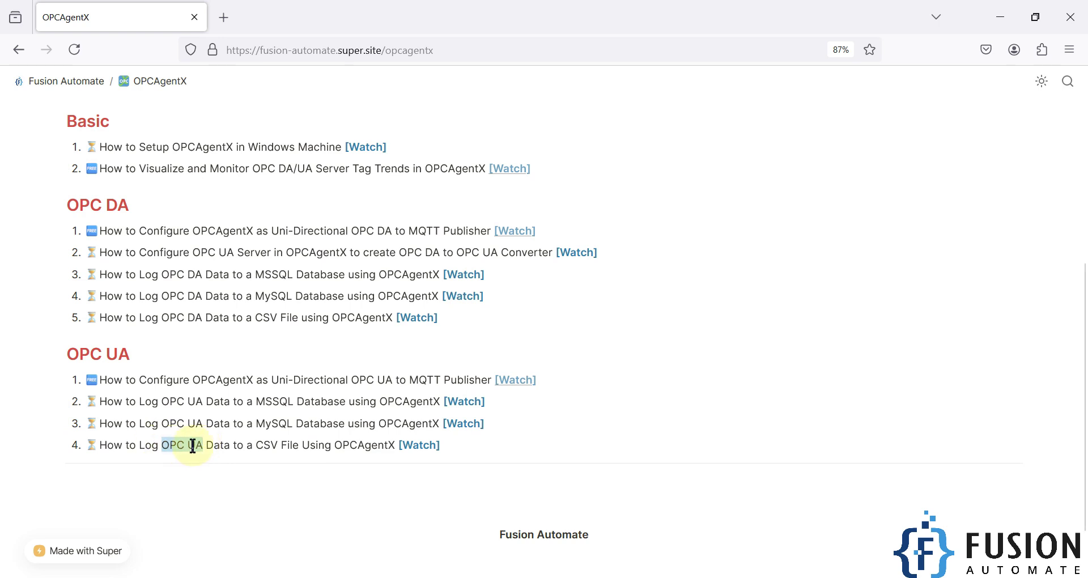
{"action": "double_click", "coordinate": [263, 446]}
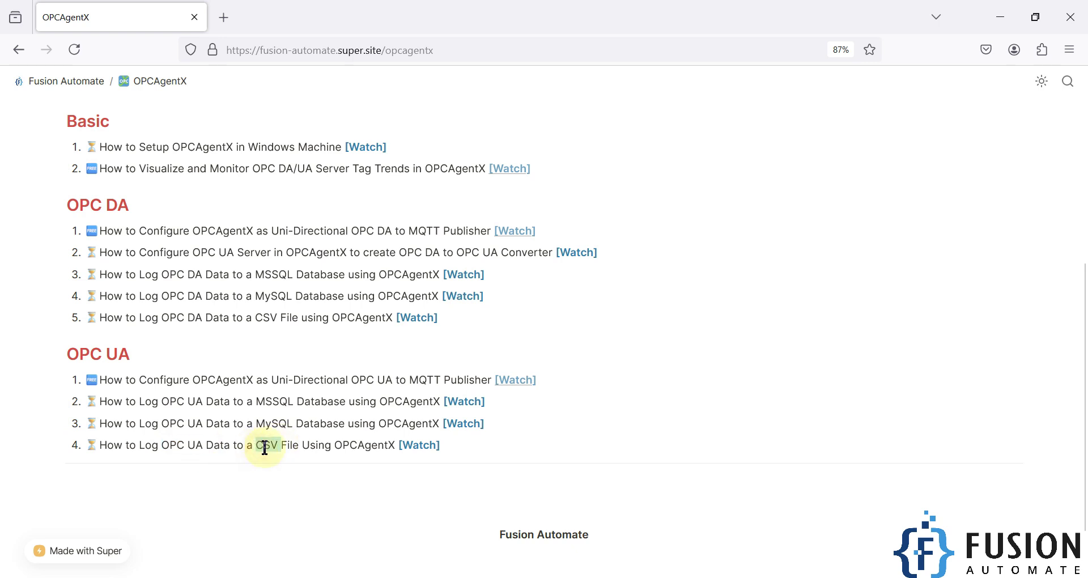
{"action": "left_click", "coordinate": [315, 450]}
{"action": "left_click_drag", "start_coordinate": [189, 253], "coordinate": [345, 252]}
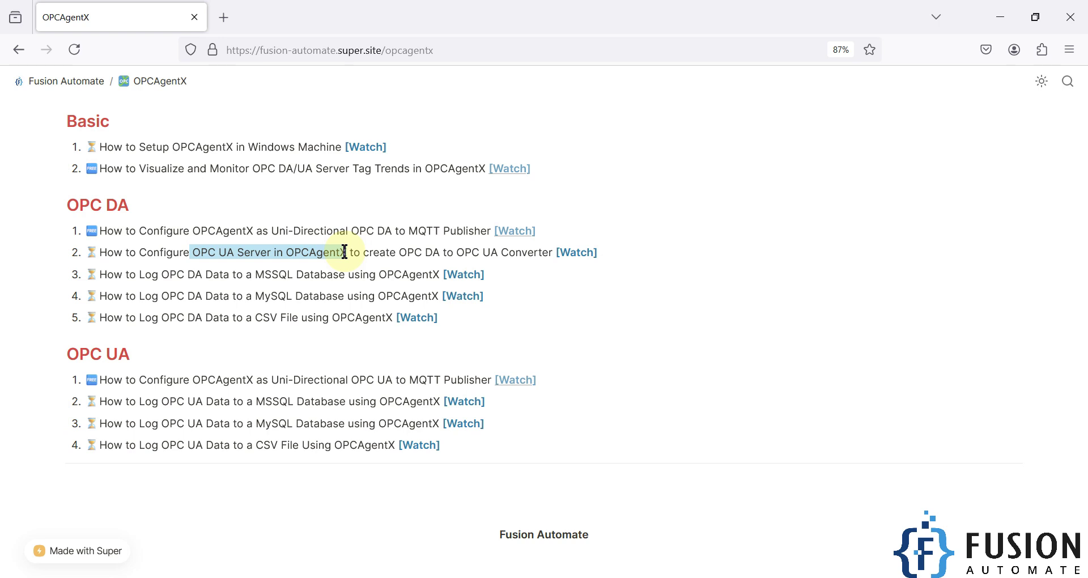
{"action": "double_click", "coordinate": [296, 253]}
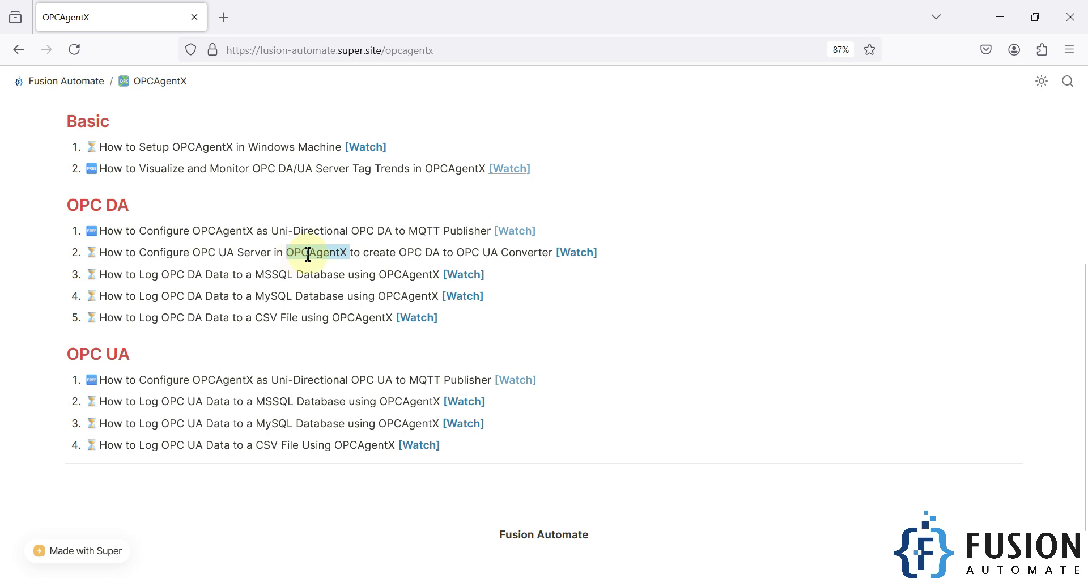
{"action": "double_click", "coordinate": [308, 254]}
{"action": "double_click", "coordinate": [318, 253]}
{"action": "left_click_drag", "start_coordinate": [399, 252], "coordinate": [436, 256]}
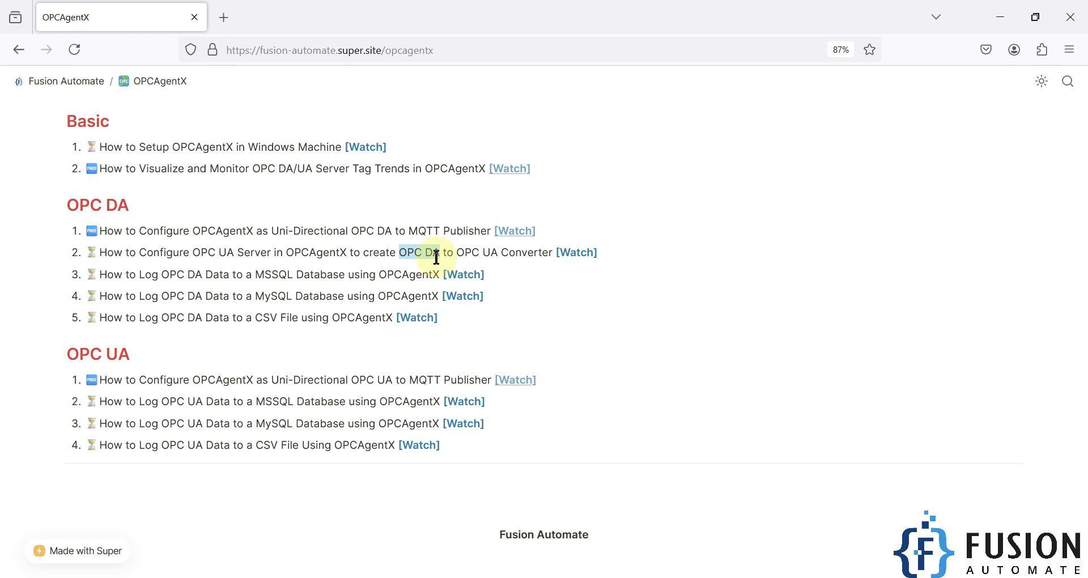
{"action": "double_click", "coordinate": [313, 249]}
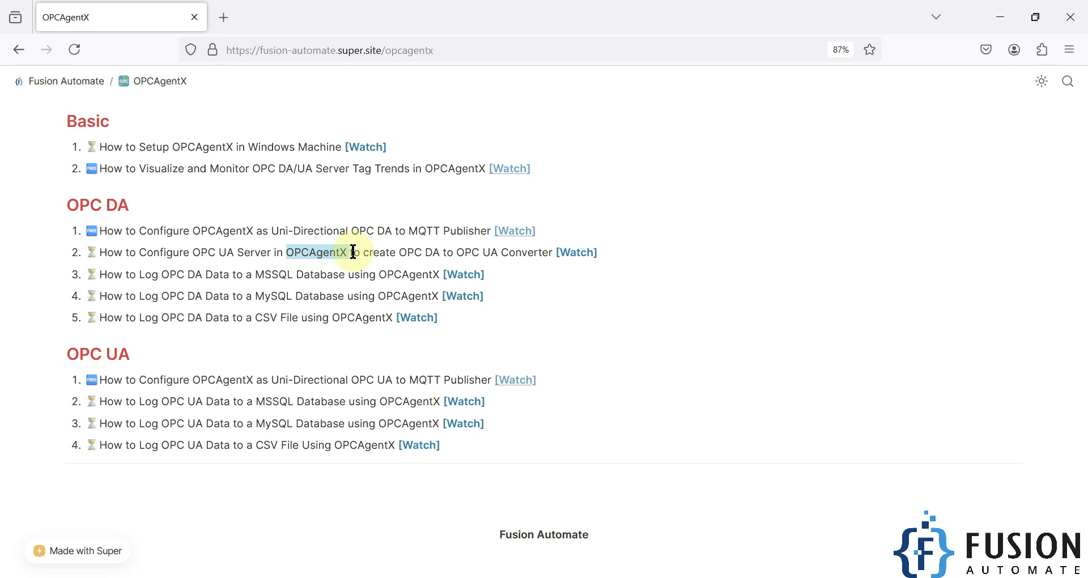
{"action": "double_click", "coordinate": [328, 251]}
{"action": "left_click", "coordinate": [328, 251]}
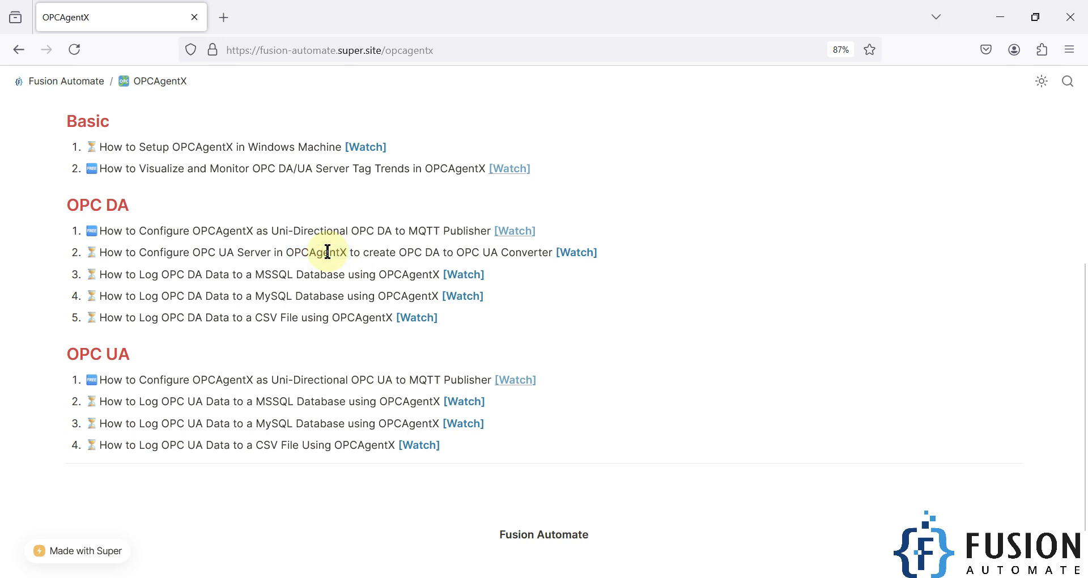
- Switch to OPCAgentX and browse the OPC DA servers available on localhost
{"action": "left_click", "coordinate": [999, 17]}
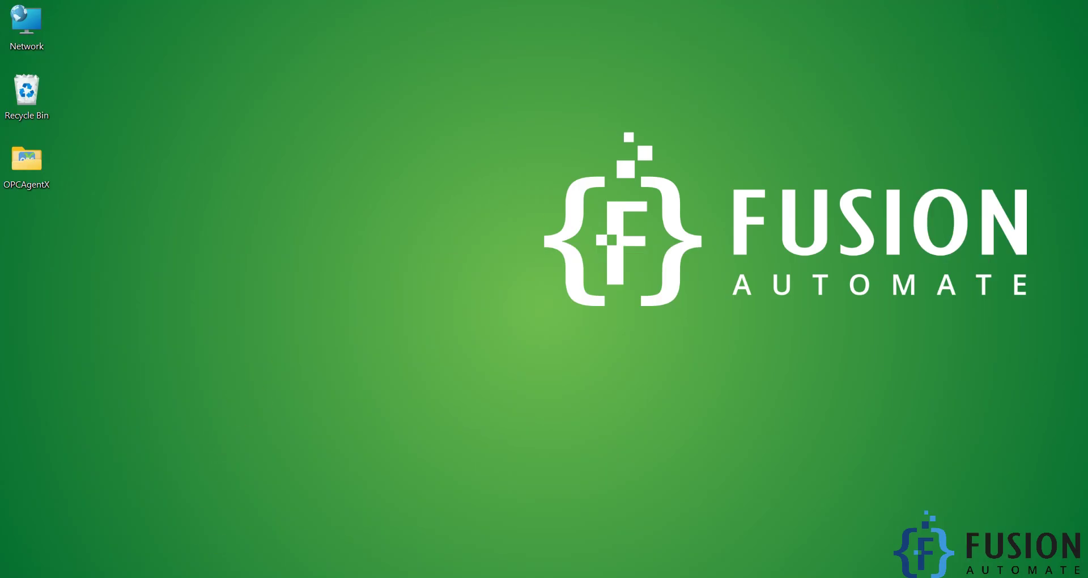
{"action": "left_click", "coordinate": [536, 577]}
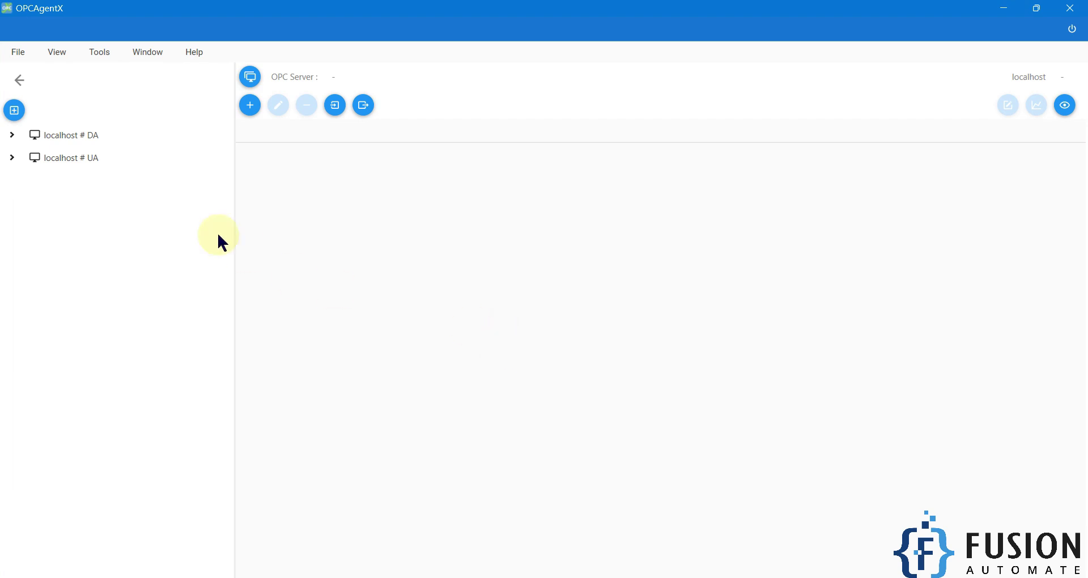
{"action": "right_click", "coordinate": [92, 138]}
{"action": "left_click", "coordinate": [121, 160]}
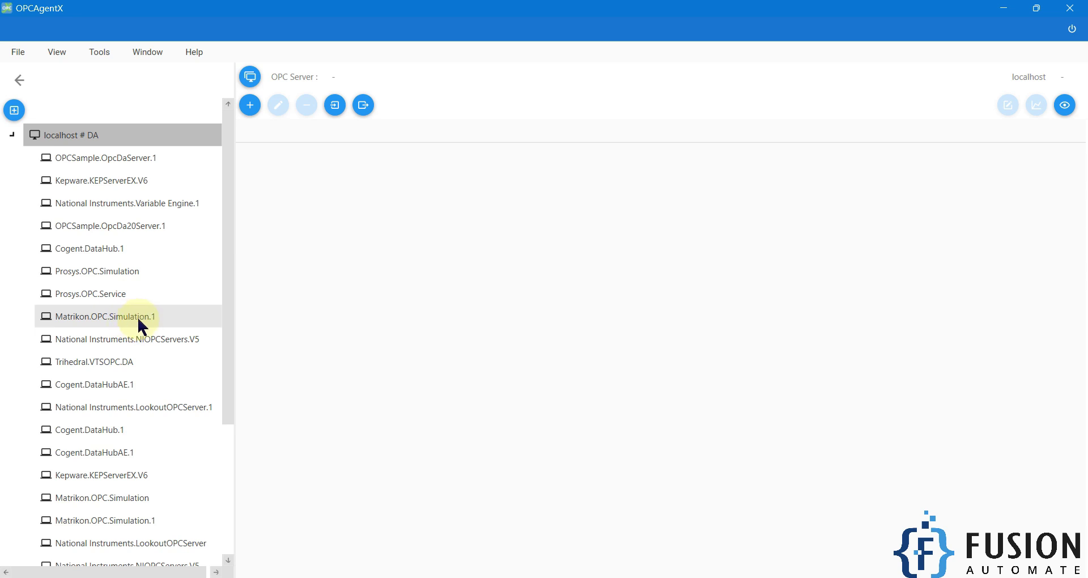
- Connect to the Matrikon.OPC.Simulation.1 server and expand its Random folder under Simulation Items
{"action": "double_click", "coordinate": [139, 321]}
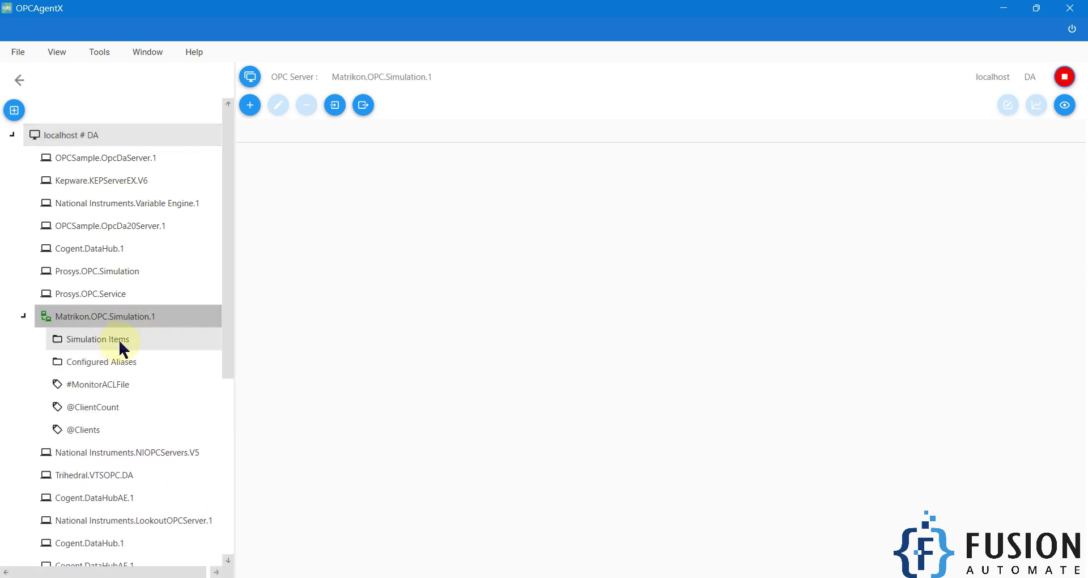
{"action": "double_click", "coordinate": [118, 337]}
{"action": "scroll", "coordinate": [128, 314], "scroll_direction": "down", "scroll_amount": 2}
{"action": "double_click", "coordinate": [83, 320]}
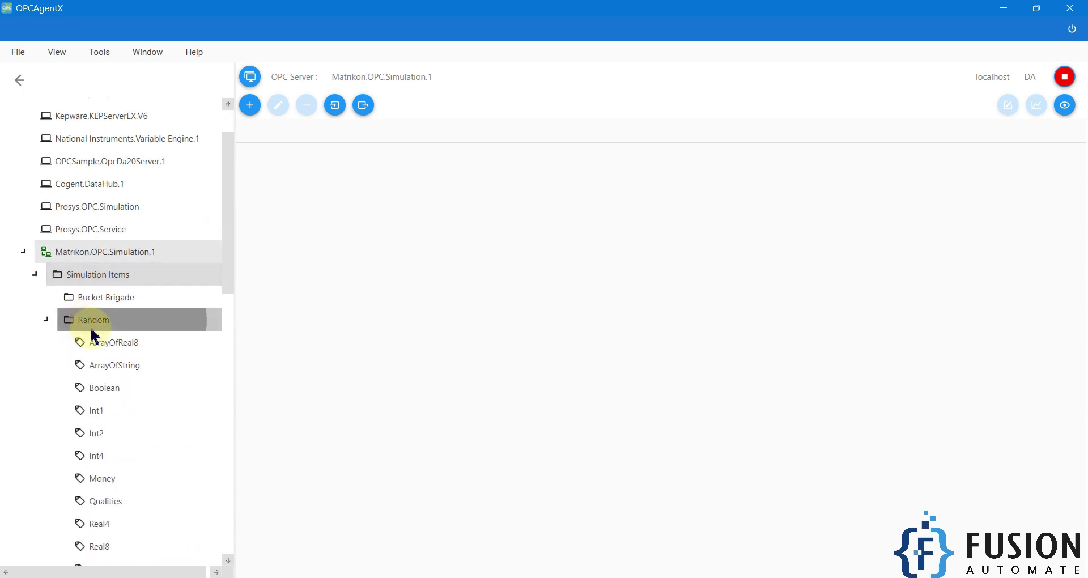
- Add the Random tags Int1, Int2 and Int4 to the monitored tag list
{"action": "right_click", "coordinate": [115, 411]}
{"action": "left_click", "coordinate": [150, 445]}
{"action": "right_click", "coordinate": [104, 435]}
{"action": "left_click", "coordinate": [129, 457]}
{"action": "right_click", "coordinate": [116, 464]}
{"action": "left_click", "coordinate": [165, 493]}
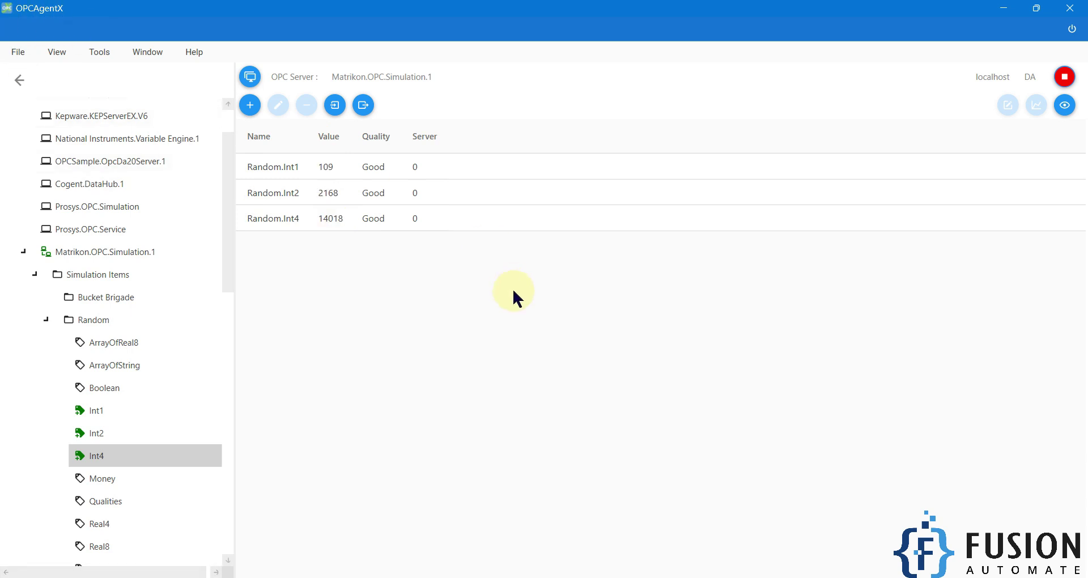
- Open the UA Server configuration for editing, enable the server and set its interval to 1 second
{"action": "left_click", "coordinate": [103, 53]}
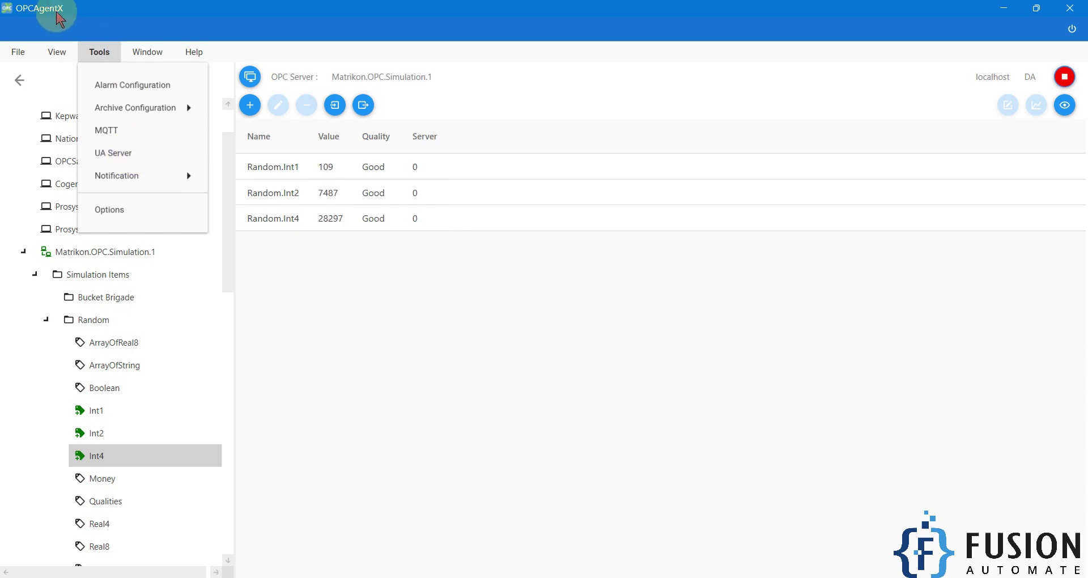
{"action": "left_click", "coordinate": [109, 153]}
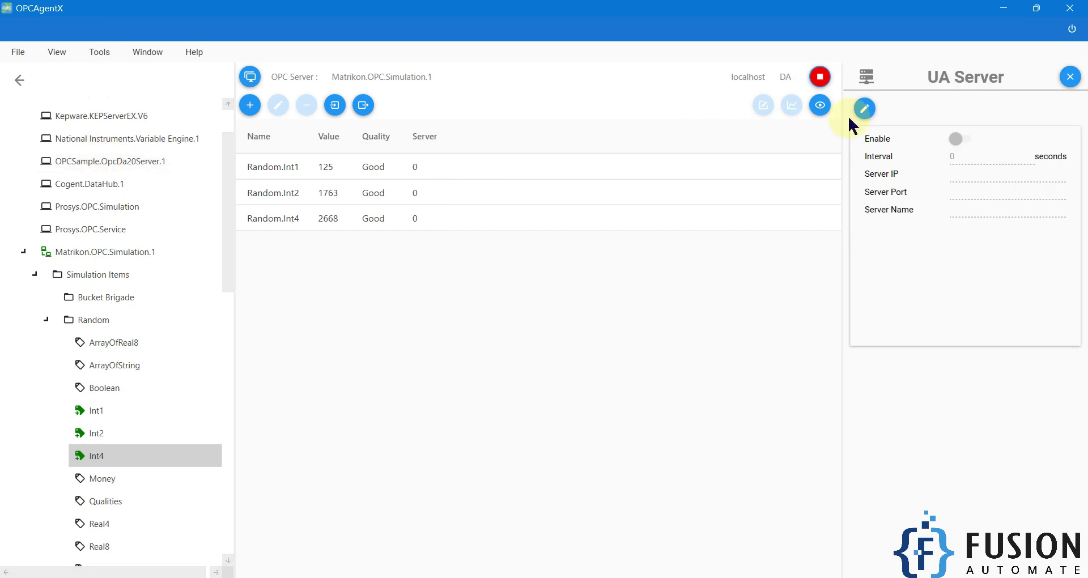
{"action": "left_click_drag", "start_coordinate": [840, 122], "coordinate": [760, 125]}
{"action": "left_click", "coordinate": [785, 109]}
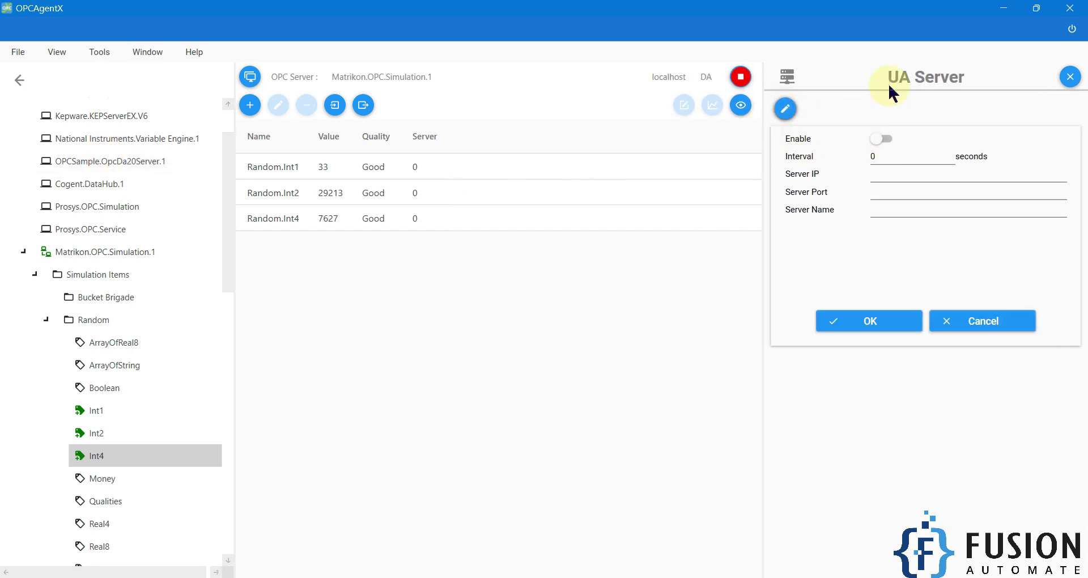
{"action": "left_click", "coordinate": [882, 139]}
{"action": "double_click", "coordinate": [899, 162]}
{"action": "type", "text": "1"}
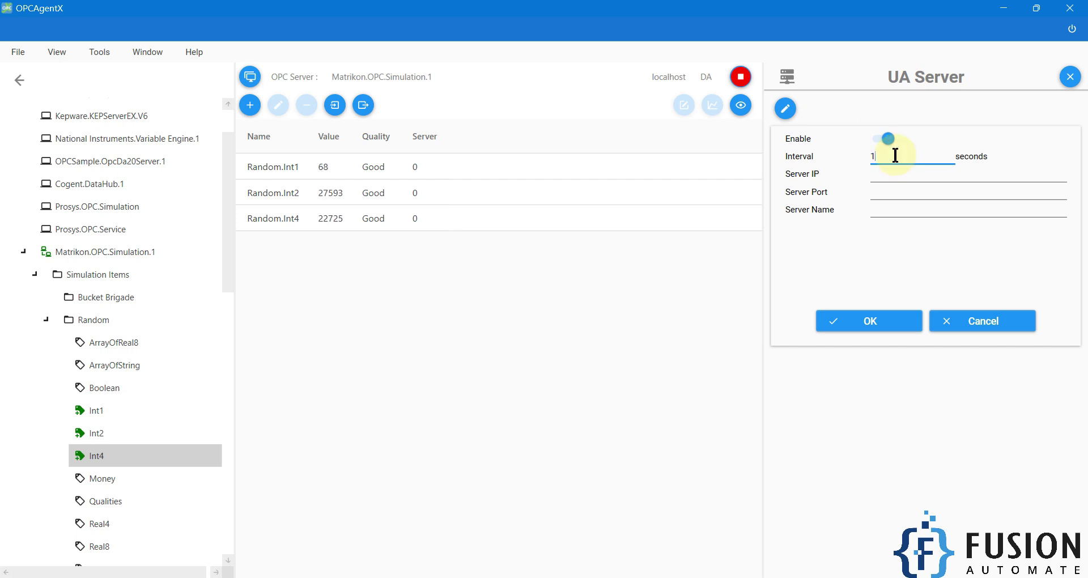
- Set the UA server's IP to 127.0.0.1, port to 5005 and name to OPCAgentX, and save the configuration
{"action": "left_click", "coordinate": [870, 178]}
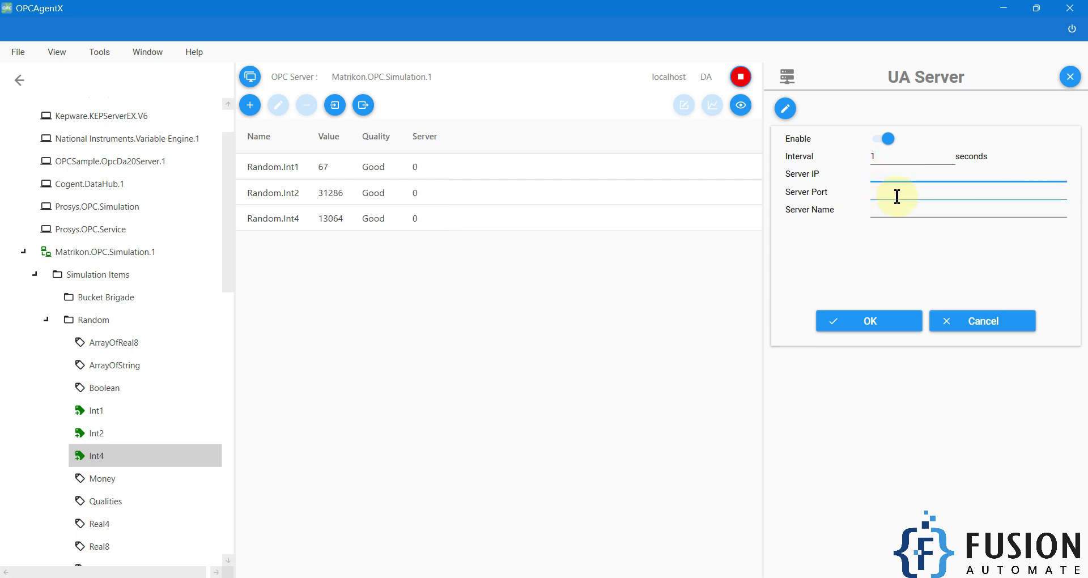
{"action": "type", "text": "127.0.0.1"}
{"action": "left_click", "coordinate": [897, 196]}
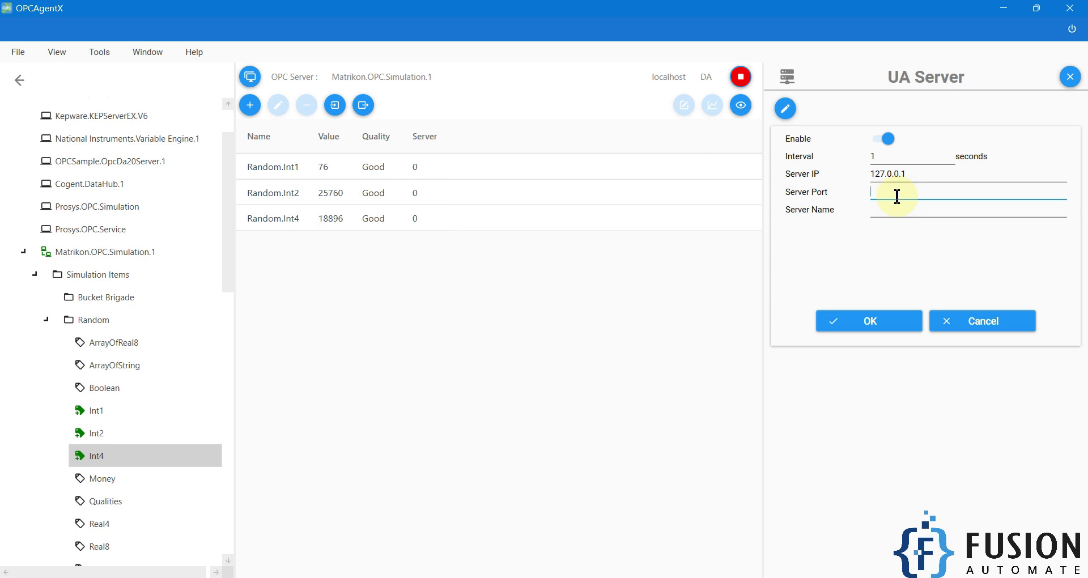
{"action": "type", "text": "5005"}
{"action": "left_click", "coordinate": [1001, 209]}
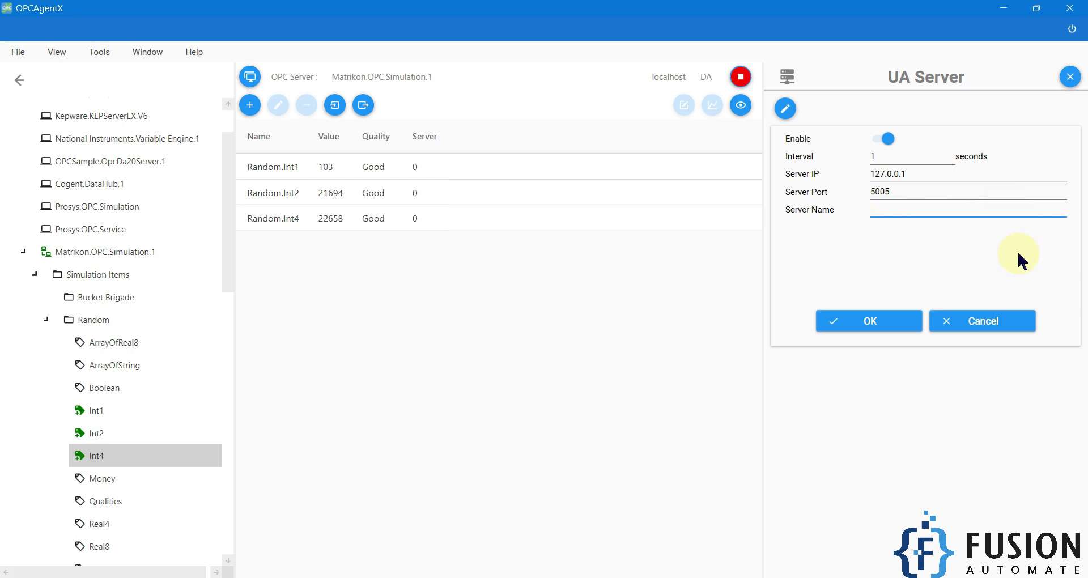
{"action": "type", "text": "OPCAgentX"}
{"action": "left_click", "coordinate": [870, 326]}
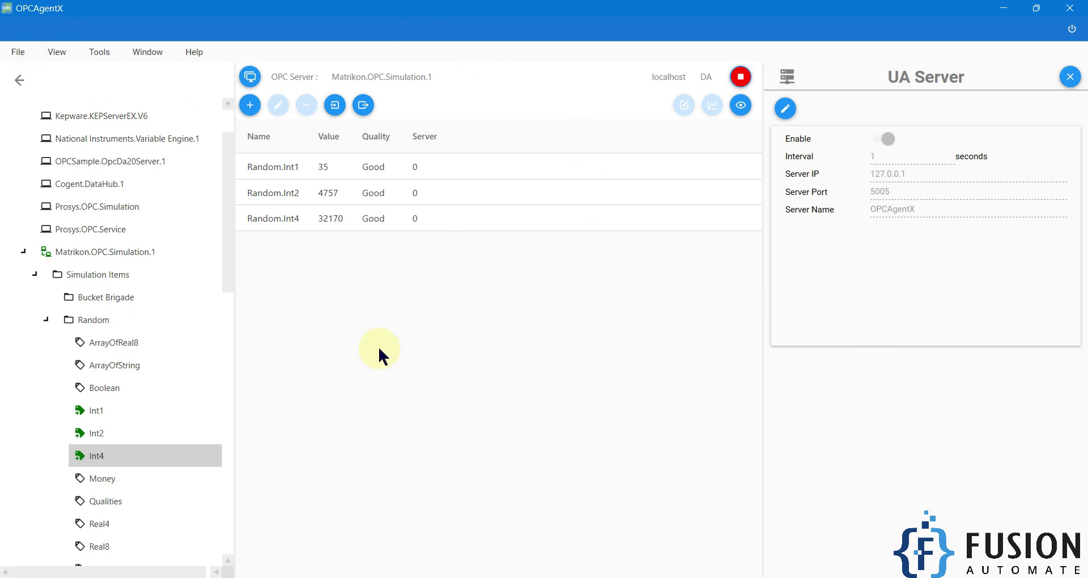
- Restart the Matrikon.OPC.Simulation.1 connection and copy the UA server's endpoint URL opc.tcp://127.0.0.1:5005/OPCAgentX
{"action": "left_click", "coordinate": [740, 80]}
{"action": "left_click", "coordinate": [740, 79]}
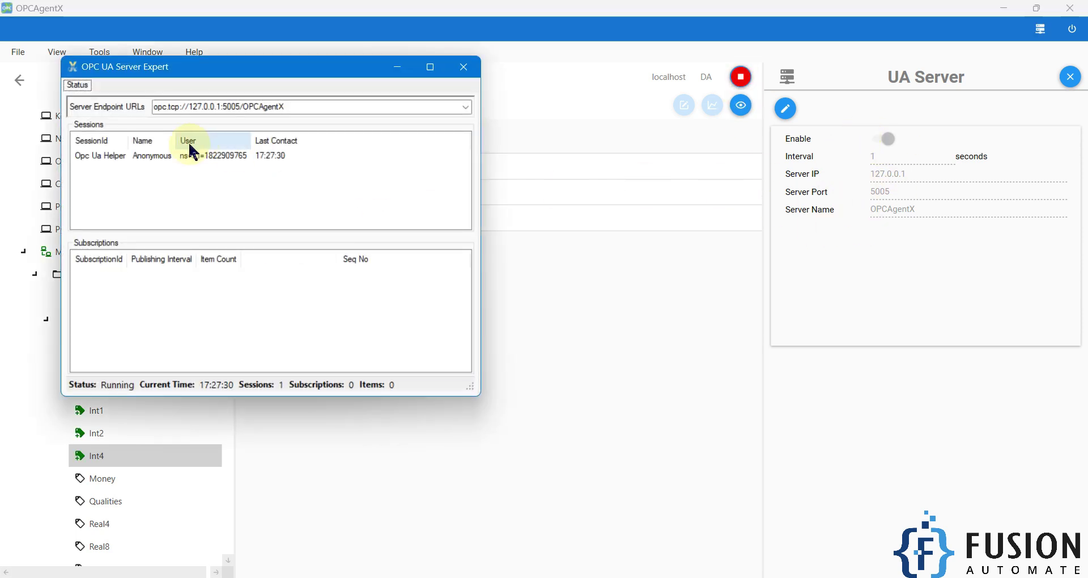
{"action": "left_click_drag", "start_coordinate": [145, 66], "coordinate": [385, 144]}
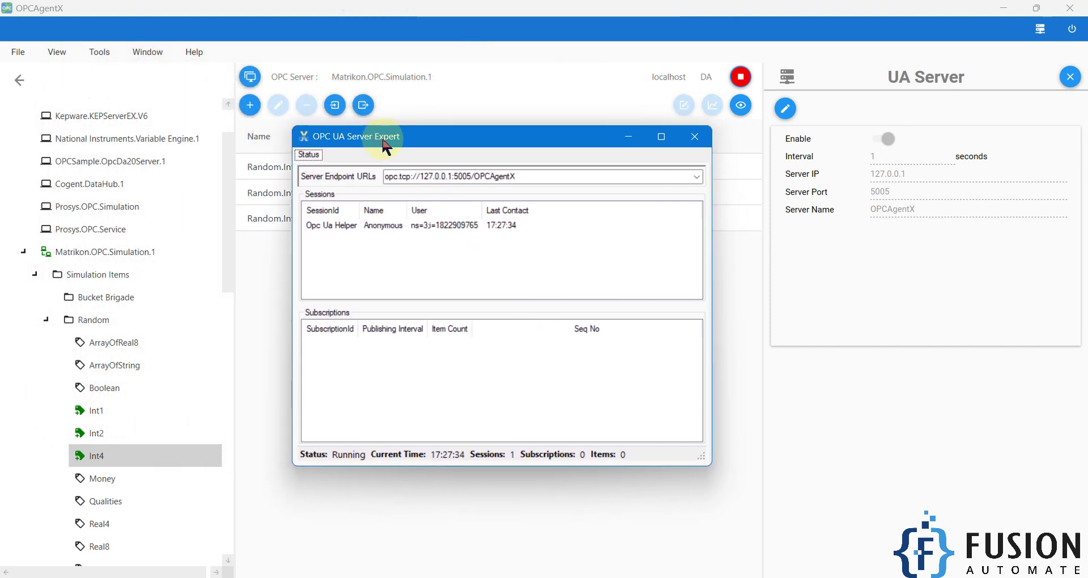
{"action": "left_click", "coordinate": [543, 178]}
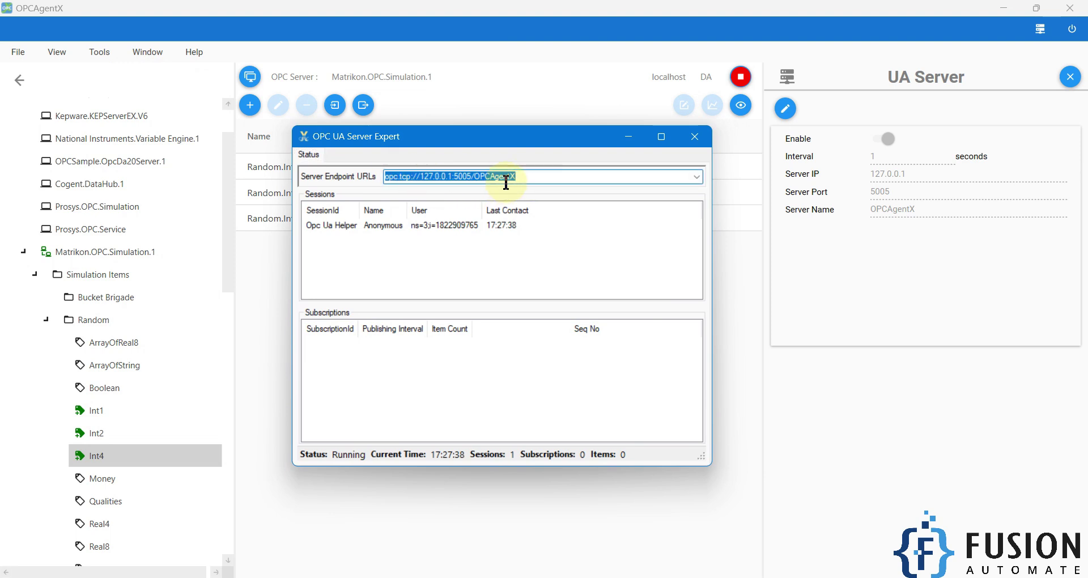
{"action": "left_click_drag", "start_coordinate": [512, 127], "coordinate": [517, 187]}
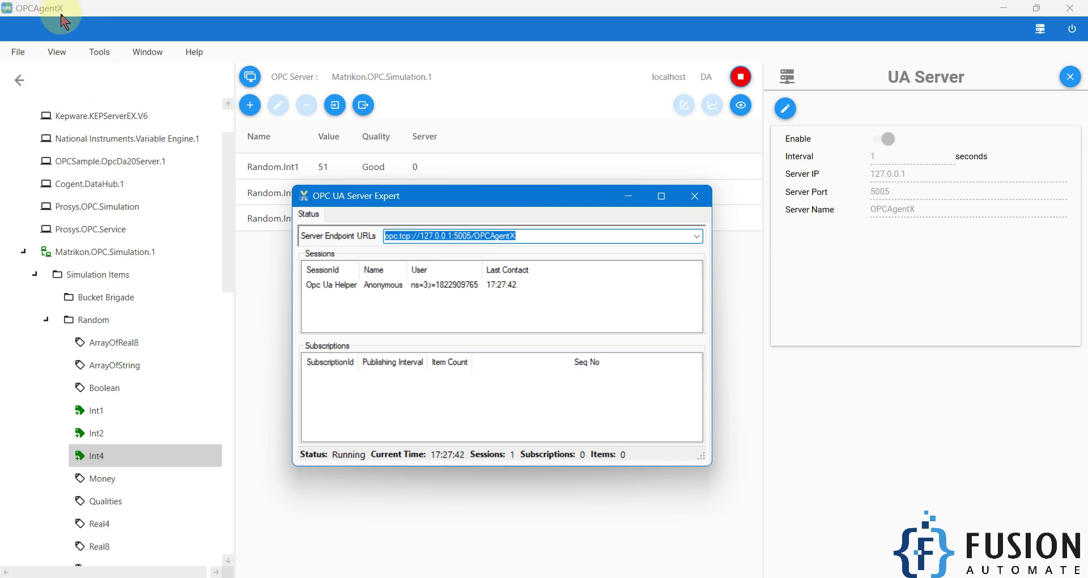
{"action": "left_click", "coordinate": [513, 237]}
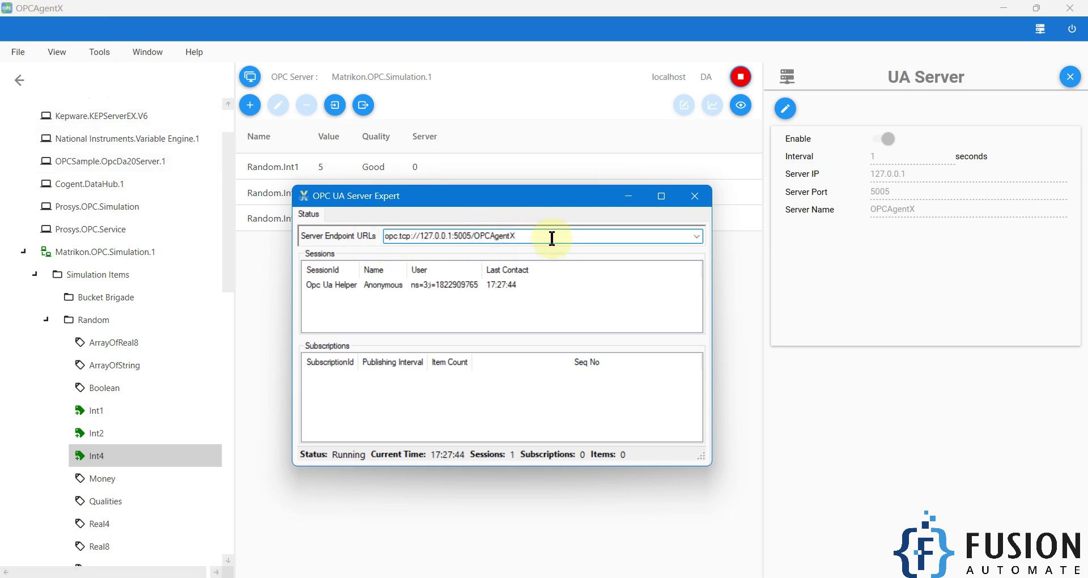
{"action": "left_click_drag", "start_coordinate": [552, 238], "coordinate": [364, 226]}
{"action": "key", "text": "ctrl+c"}
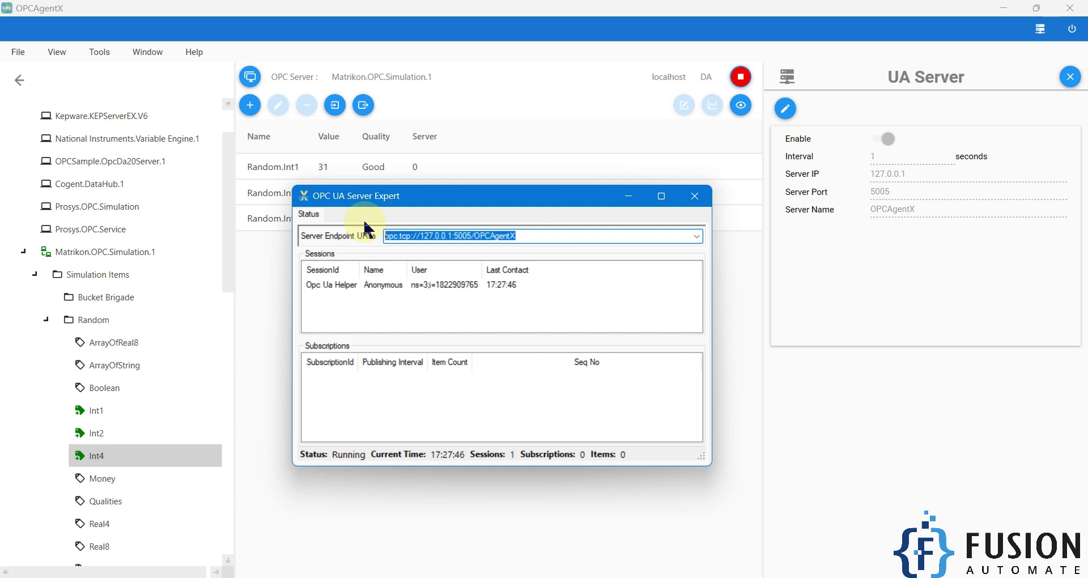
- Find UaExpert among the installed applications and launch it
{"action": "key", "text": "super"}
{"action": "type", "text": "ua"}
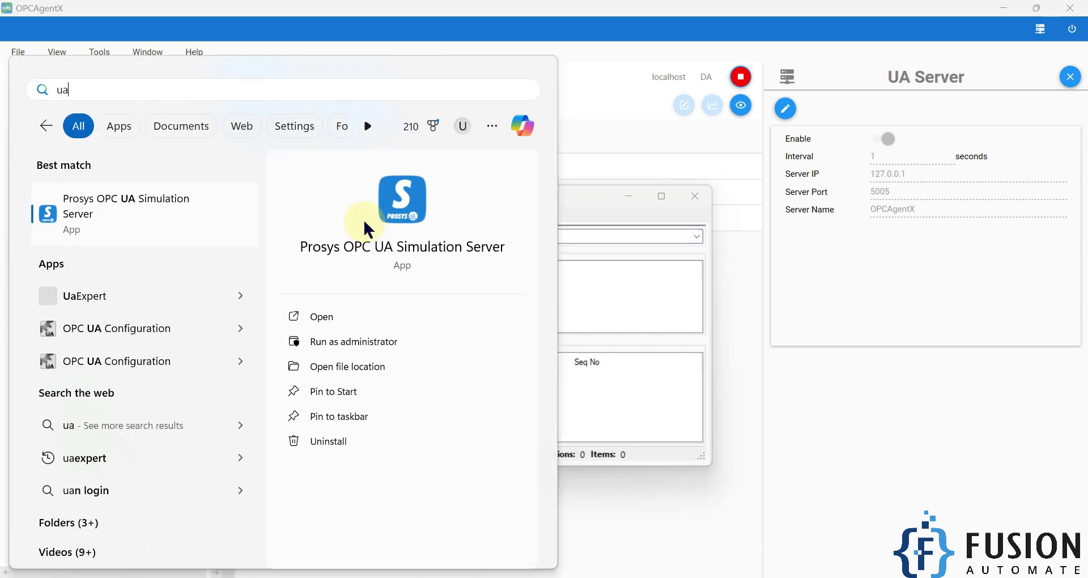
{"action": "type", "text": "e"}
{"action": "key", "text": "Return"}
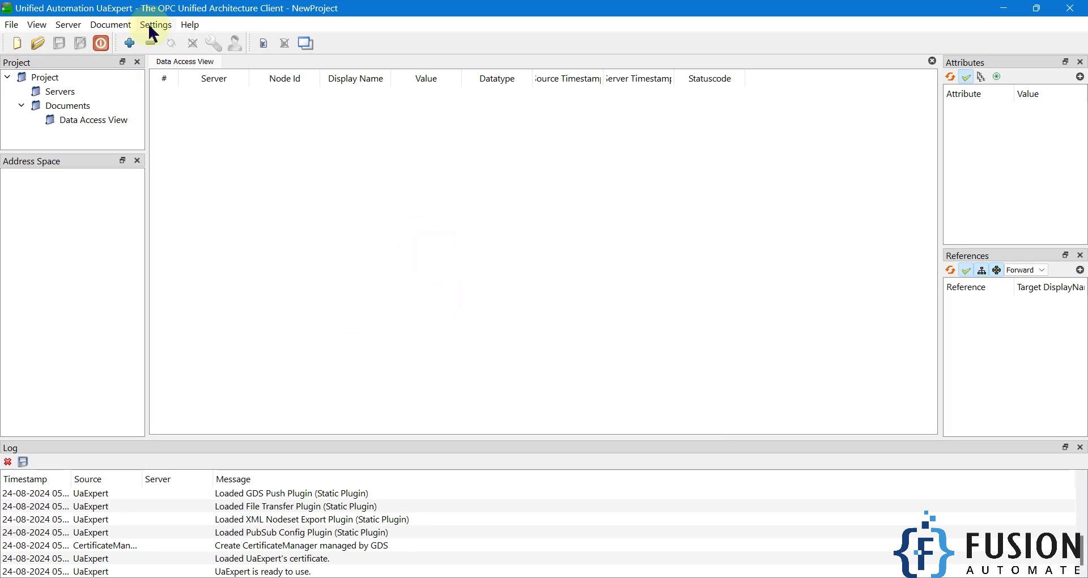
- Add a server configuration named OPCAgentX_OPCUA_Server with the endpoint URL opc.tcp://127.0.0.1:5005/OPCAgentX
{"action": "left_click", "coordinate": [129, 45]}
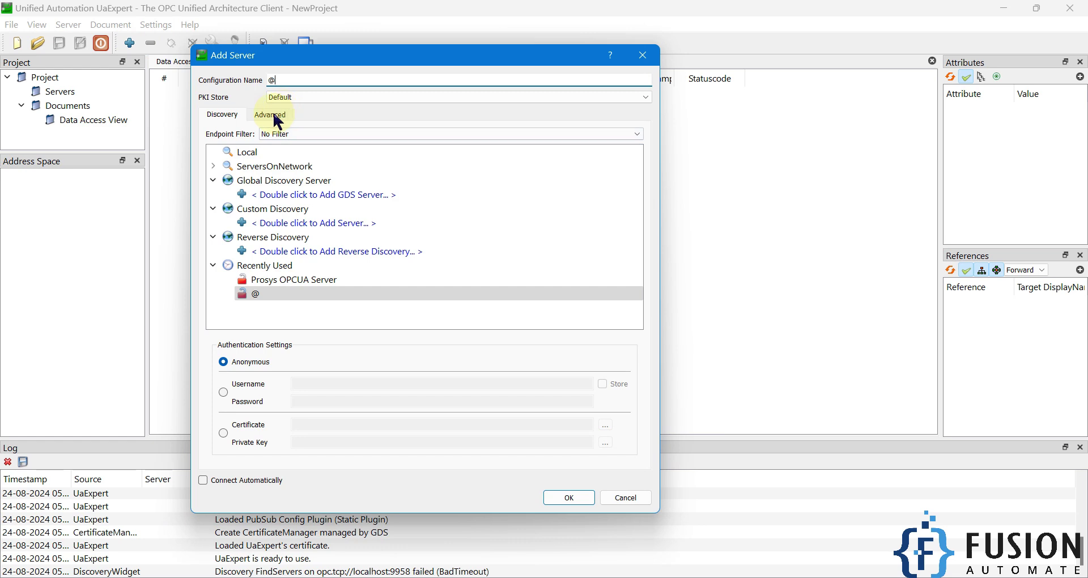
{"action": "left_click", "coordinate": [276, 116]}
{"action": "double_click", "coordinate": [273, 80]}
{"action": "type", "text": "OPCAgentX_OP"}
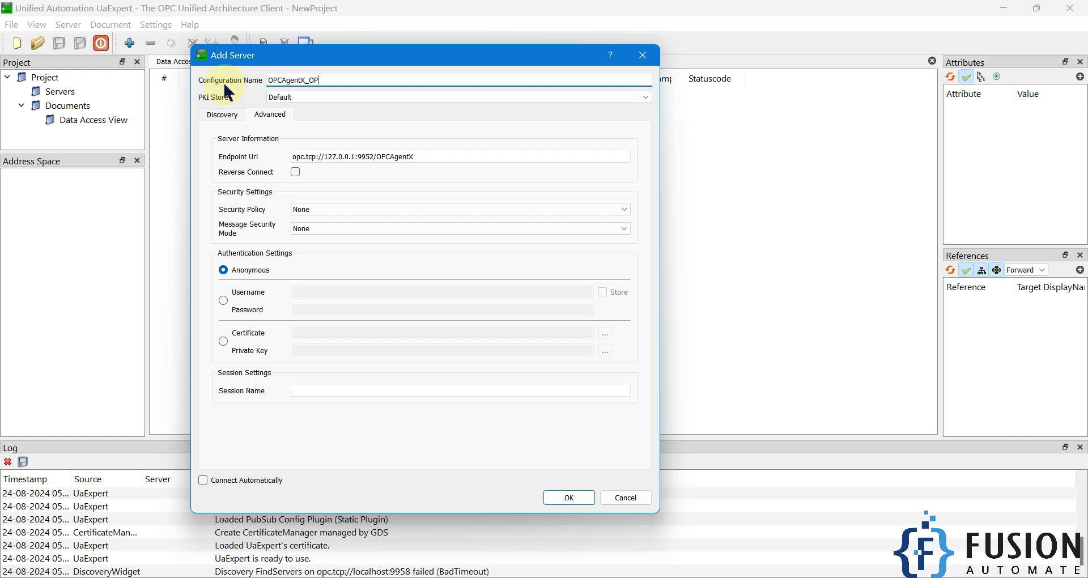
{"action": "type", "text": "CUA_Server"}
{"action": "left_click_drag", "start_coordinate": [418, 157], "coordinate": [295, 158]}
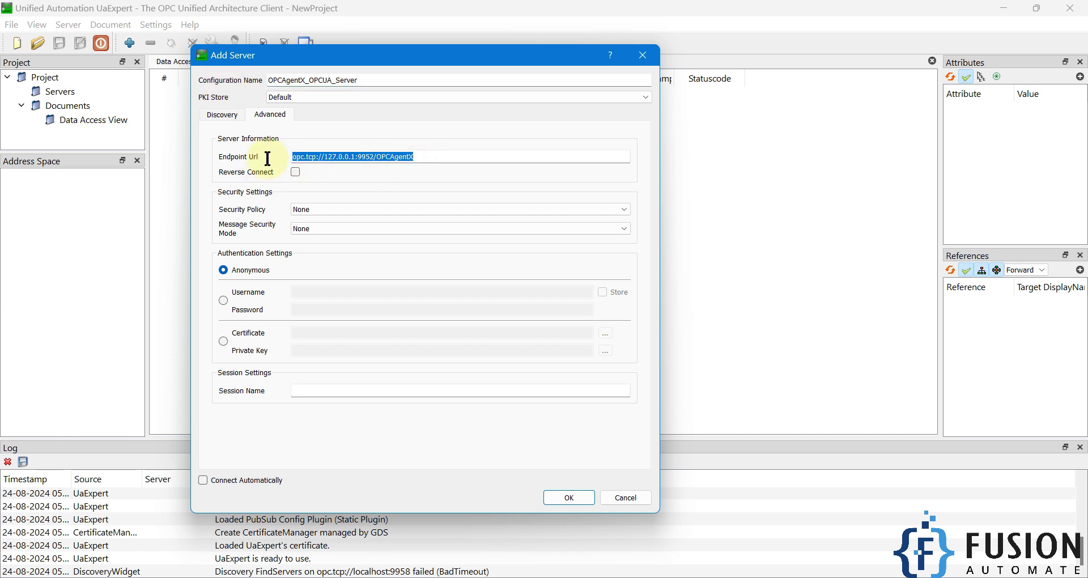
{"action": "key", "text": "ctrl+v"}
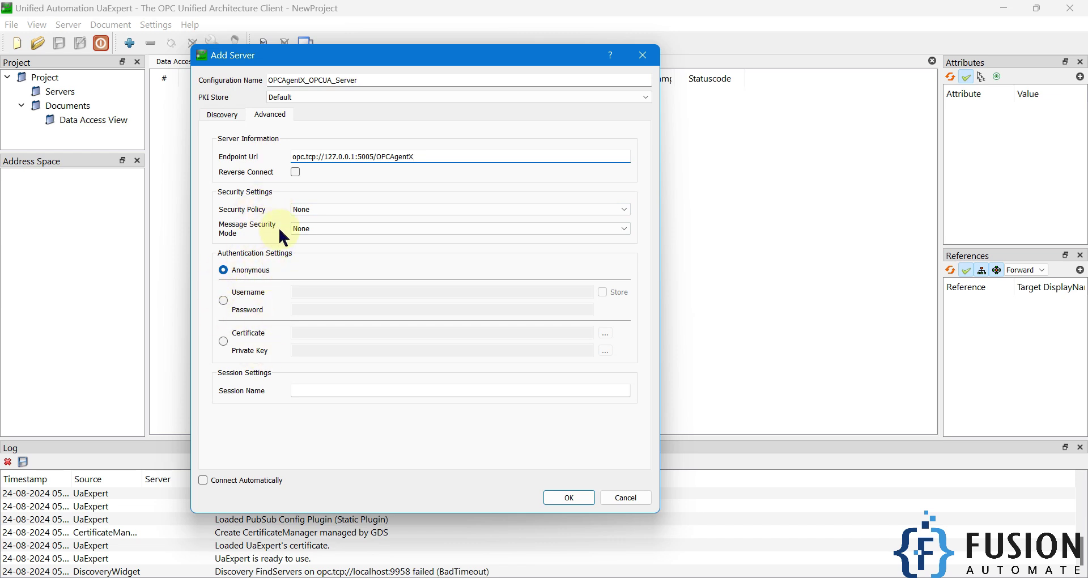
{"action": "left_click", "coordinate": [567, 502]}
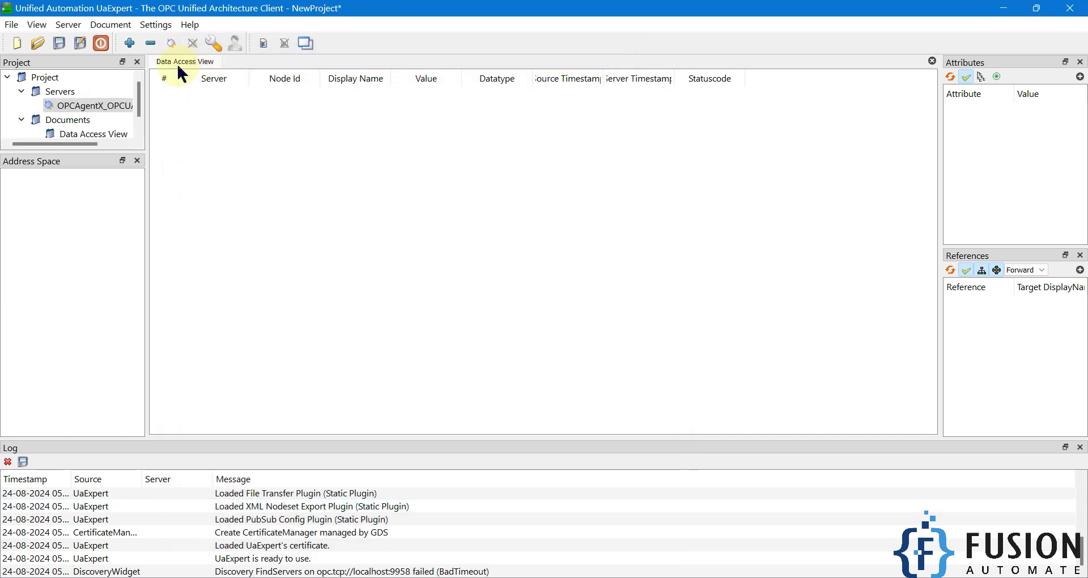
- Connect to OPCAgentX_OPCUA_Server and add its tags Random.Int1, Random.Int2 and Random.Int4 to the Data Access View
{"action": "left_click", "coordinate": [173, 45]}
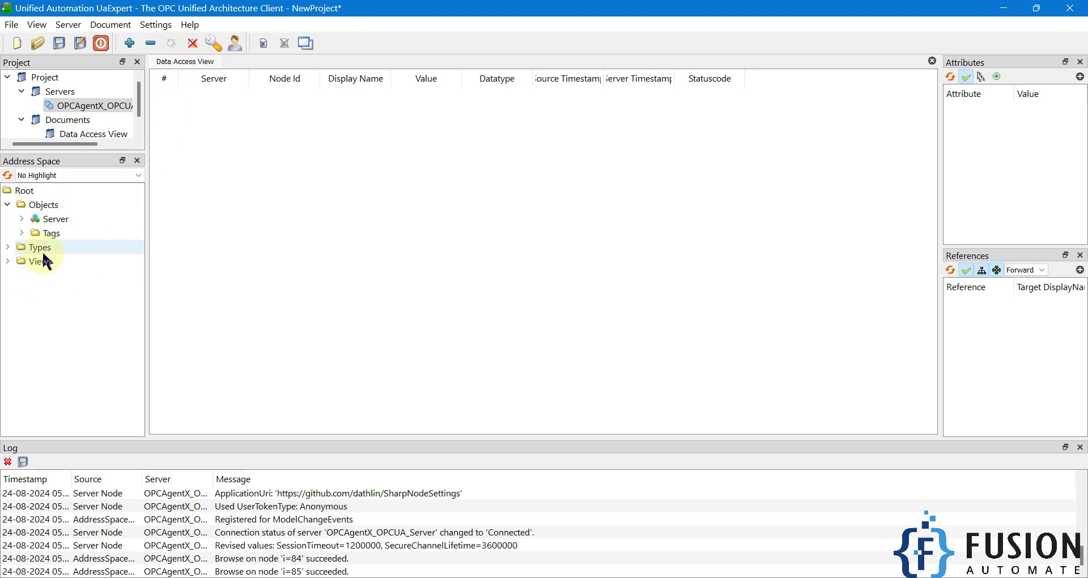
{"action": "left_click", "coordinate": [22, 234]}
{"action": "left_click_drag", "start_coordinate": [88, 248], "coordinate": [154, 268]}
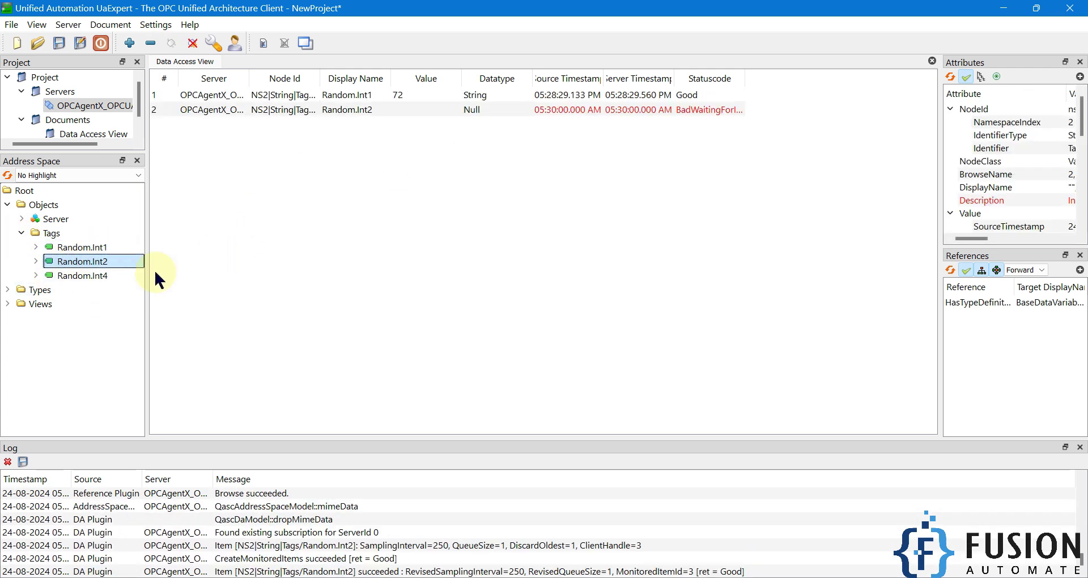
{"action": "left_click_drag", "start_coordinate": [82, 276], "coordinate": [381, 194]}
- Switch to OPCAgentX and arrange its window below UaExpert's data rows to compare the three tags' values
{"action": "key", "text": "alt+Tab"}
{"action": "left_click_drag", "start_coordinate": [518, 8], "coordinate": [581, 191]}
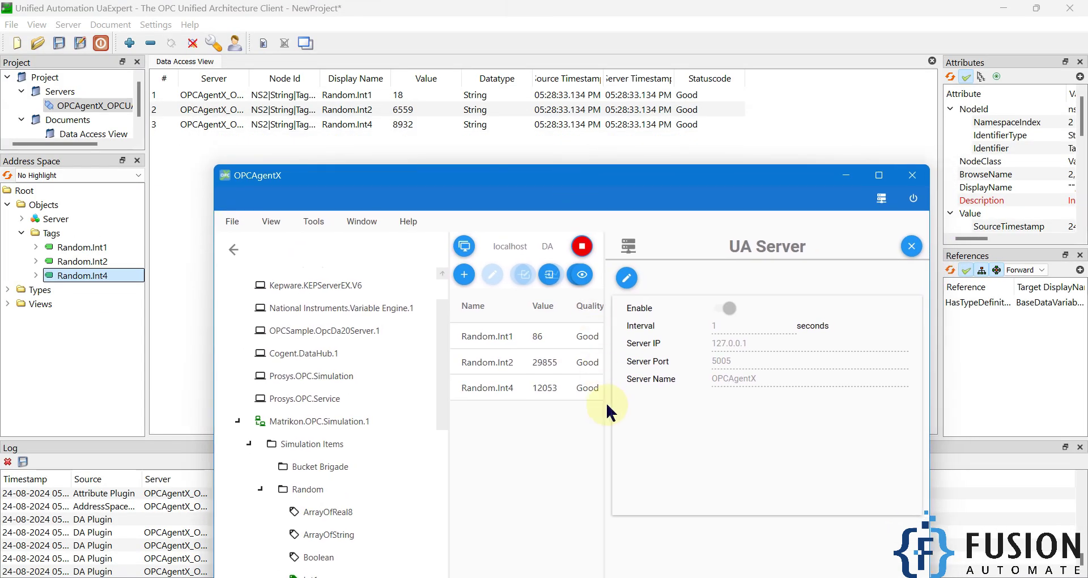
{"action": "left_click_drag", "start_coordinate": [604, 405], "coordinate": [754, 401]}
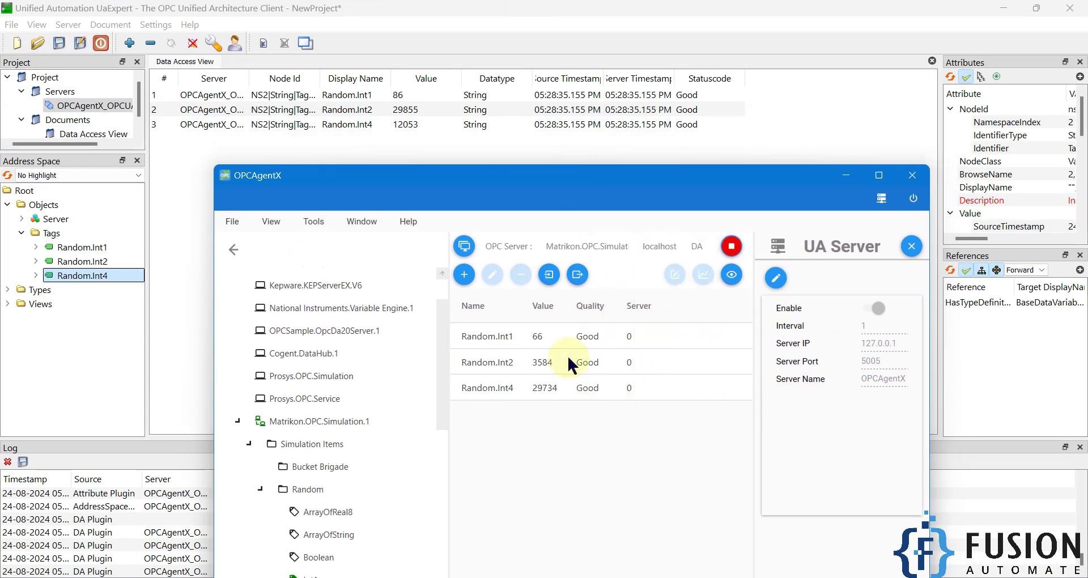
{"action": "left_click_drag", "start_coordinate": [311, 175], "coordinate": [271, 157]}
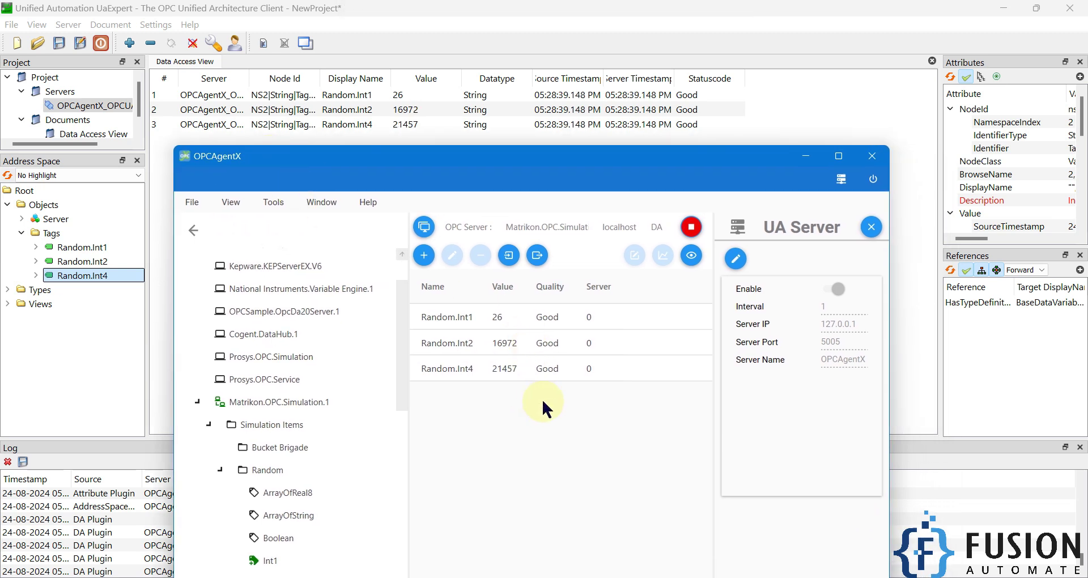